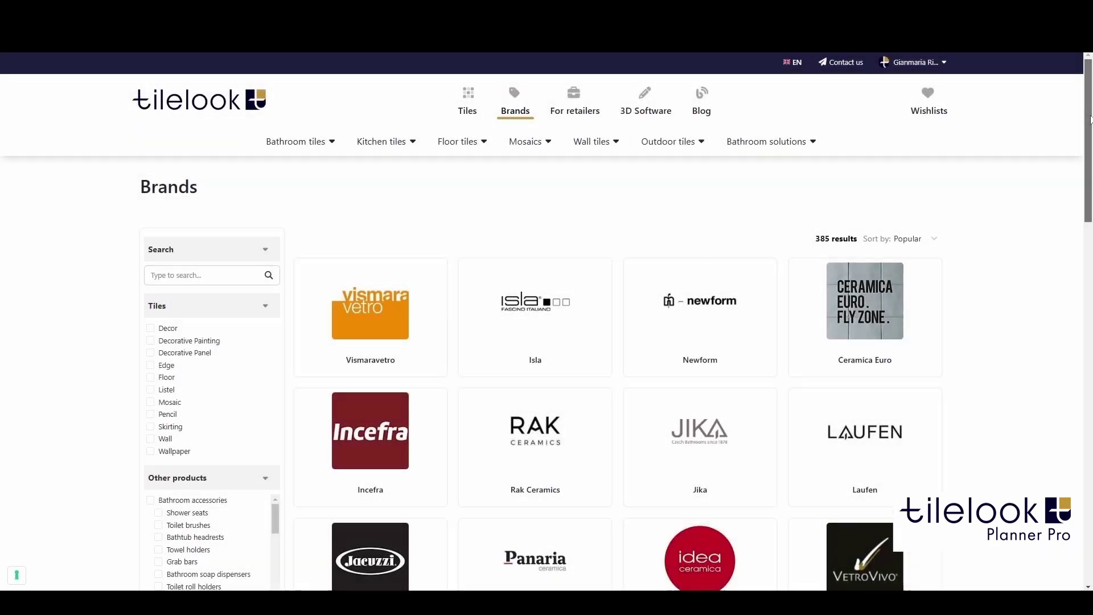
pyautogui.scroll(-2, 1090, 173)
pyautogui.moveTo(1091, 174); pyautogui.dragTo(1089, 401)
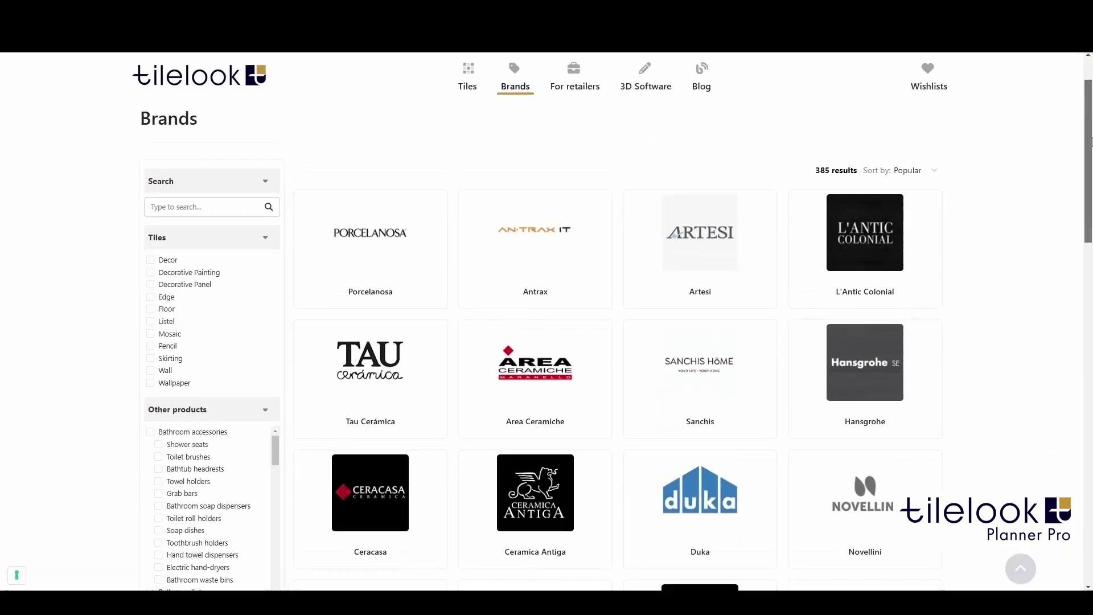
pyautogui.moveTo(1091, 141); pyautogui.dragTo(1090, 261)
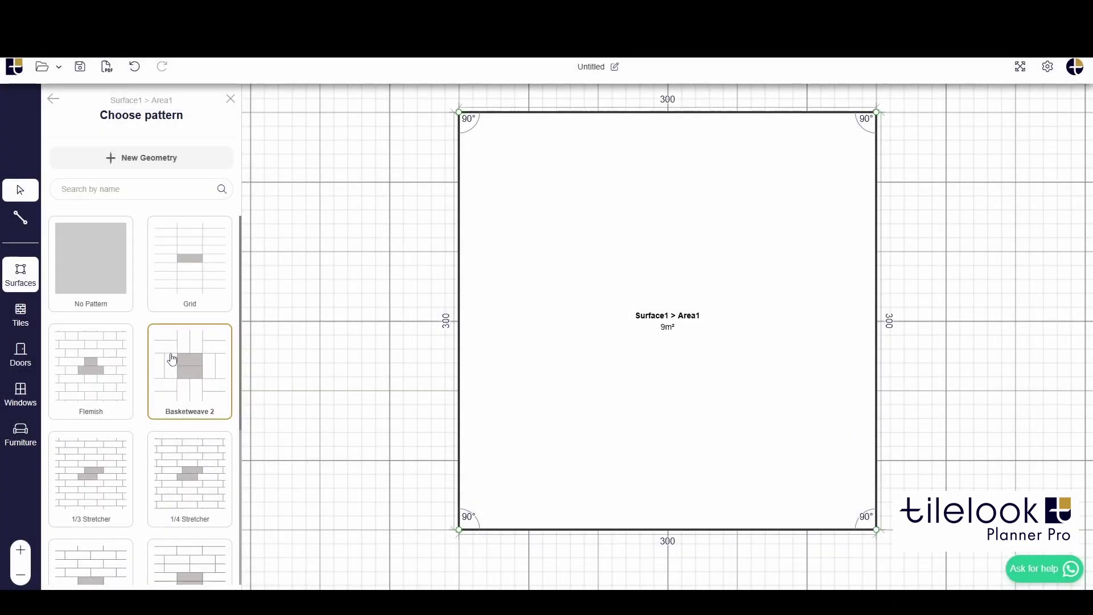
# Apply the Basketweave 2 pattern, then save the Prueba 1 plan and export it to PDF.
pyautogui.click(171, 355)
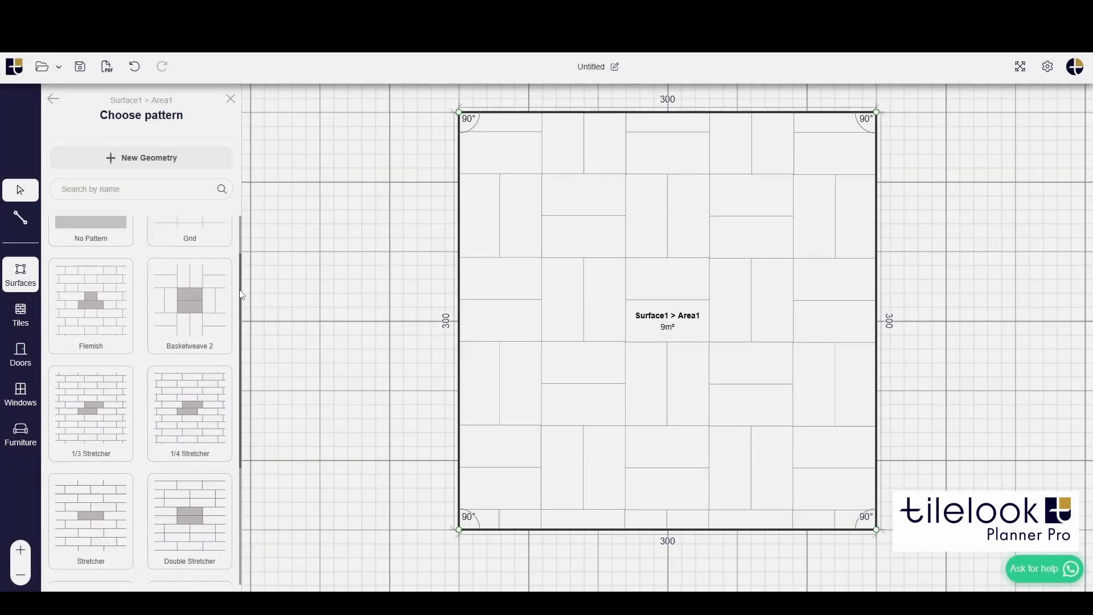
pyautogui.moveTo(240, 294); pyautogui.dragTo(230, 488)
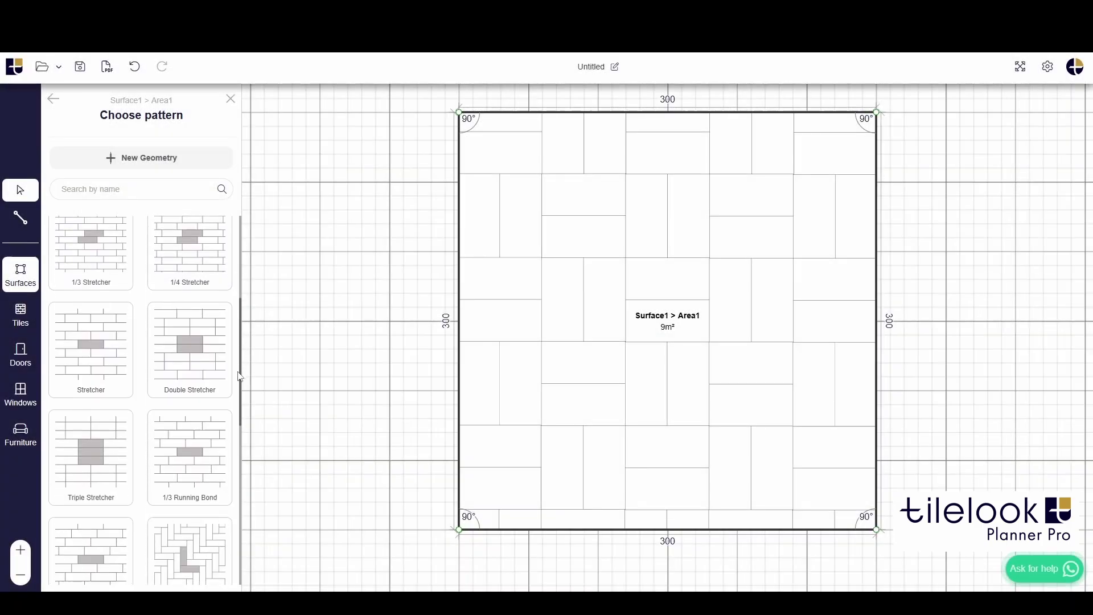
pyautogui.scroll(-3, 223, 504)
pyautogui.scroll(-3, 215, 520)
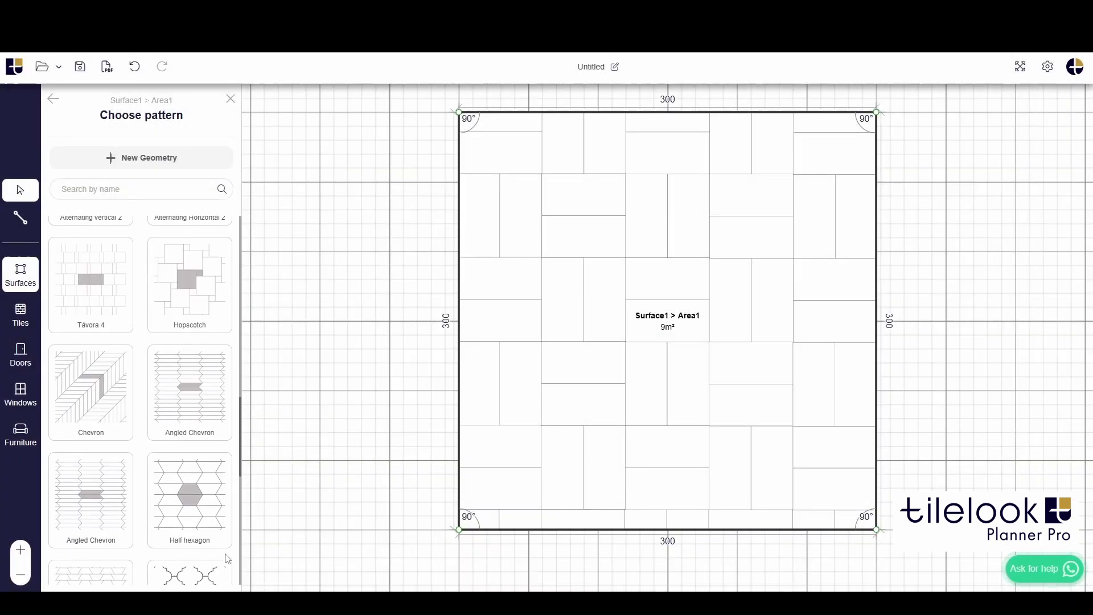
pyautogui.scroll(-3, 208, 537)
pyautogui.scroll(-3, 201, 551)
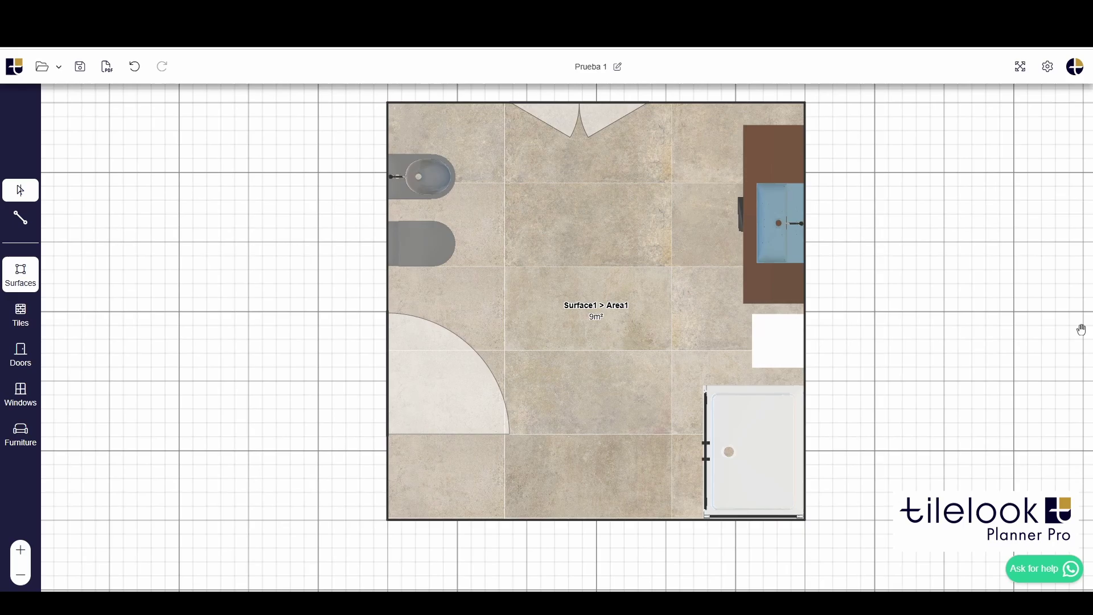
pyautogui.moveTo(1026, 346); pyautogui.dragTo(974, 306)
pyautogui.click(106, 67)
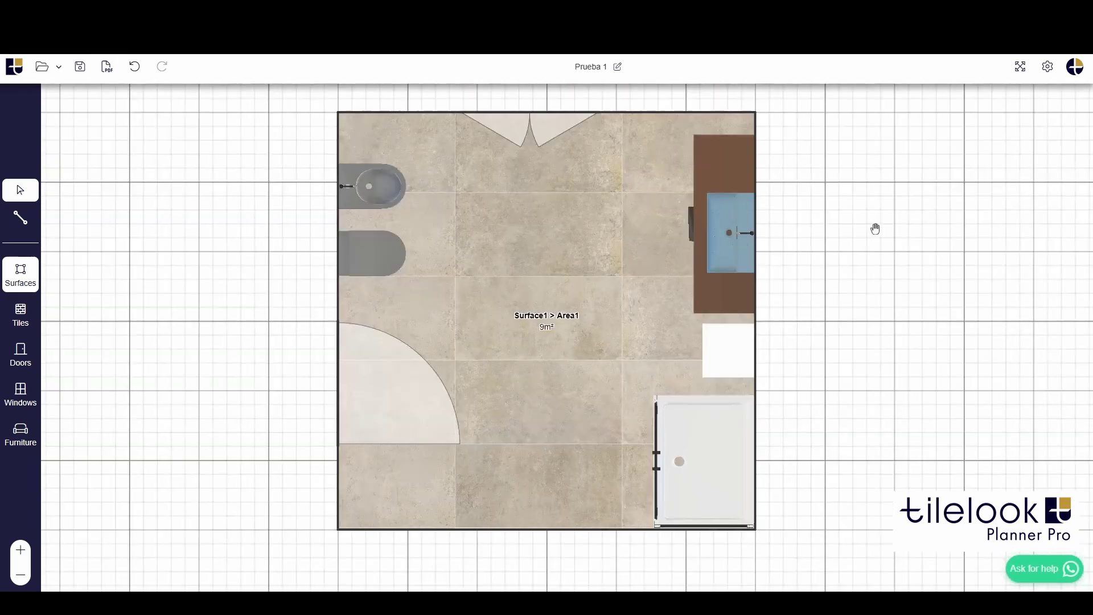
pyautogui.click(925, 68)
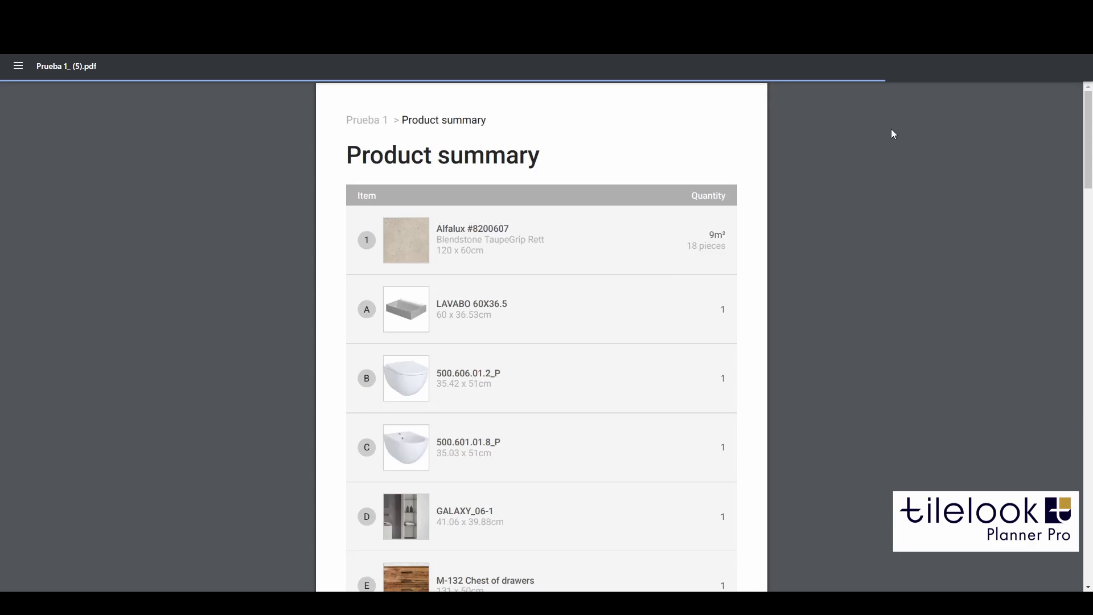
pyautogui.scroll(-2, 1080, 175)
pyautogui.scroll(-3, 1080, 175)
pyautogui.scroll(-2, 1080, 175)
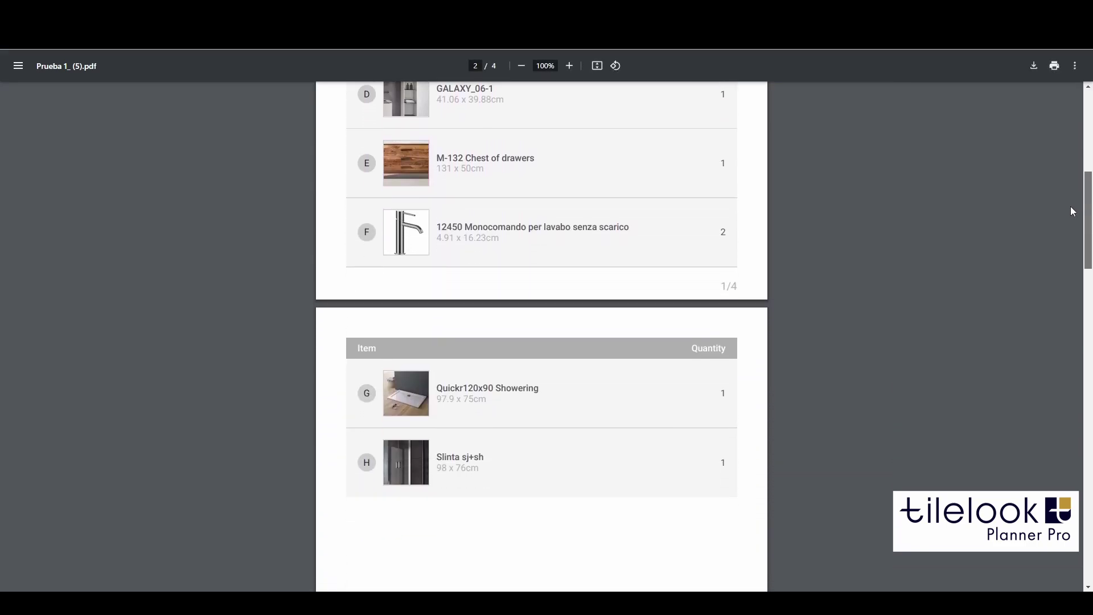
pyautogui.scroll(-2, 1070, 206)
pyautogui.scroll(-3, 1064, 244)
pyautogui.scroll(-3, 1060, 304)
pyautogui.scroll(-2, 1059, 355)
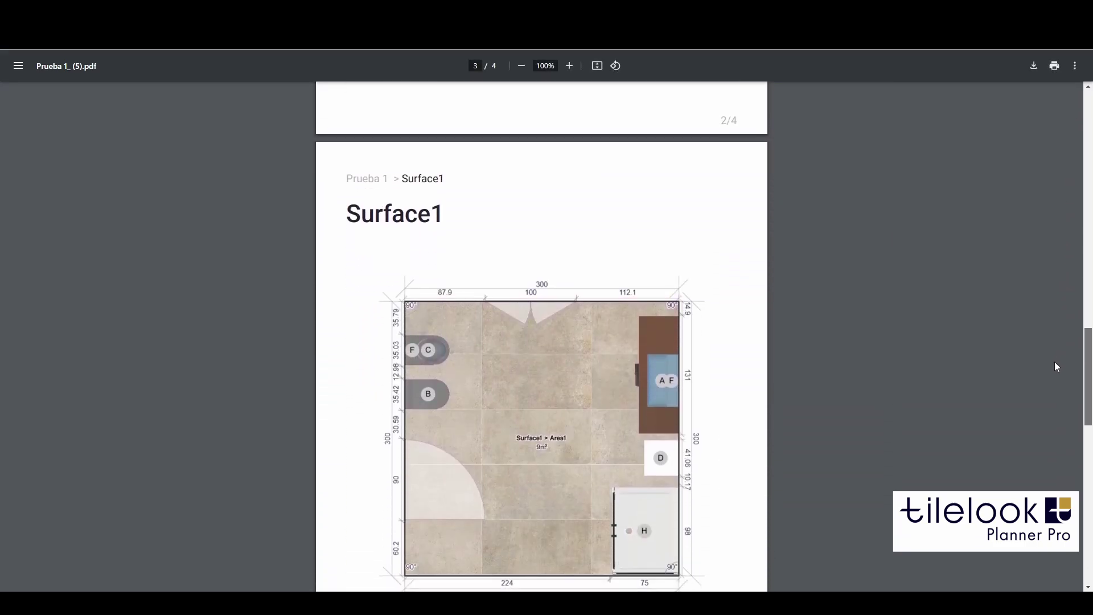
pyautogui.scroll(-3, 1053, 410)
pyautogui.scroll(-3, 1050, 457)
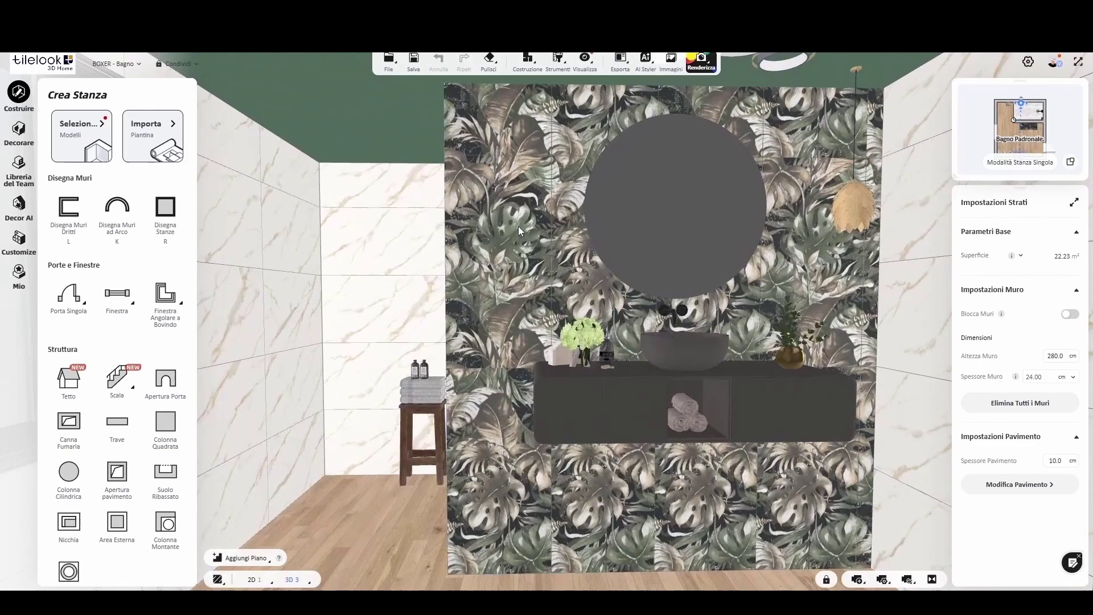
# Select the feature wall and drag jungle tiles from the Team Library's 2D Decor models onto it.
pyautogui.click(519, 226)
pyautogui.click(18, 165)
pyautogui.click(69, 166)
pyautogui.click(158, 145)
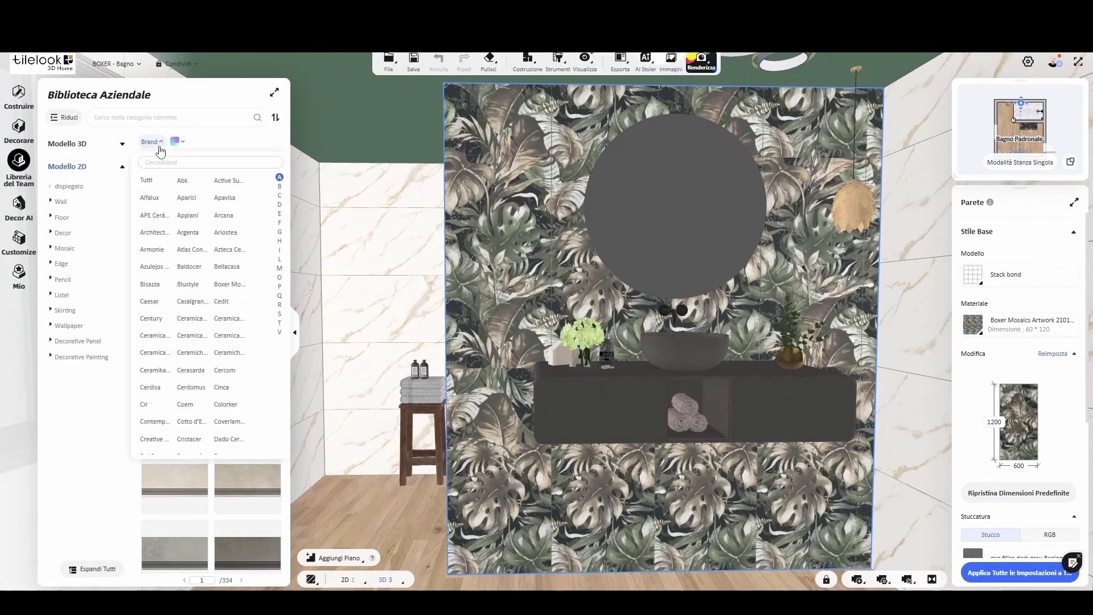
pyautogui.click(158, 146)
pyautogui.click(64, 232)
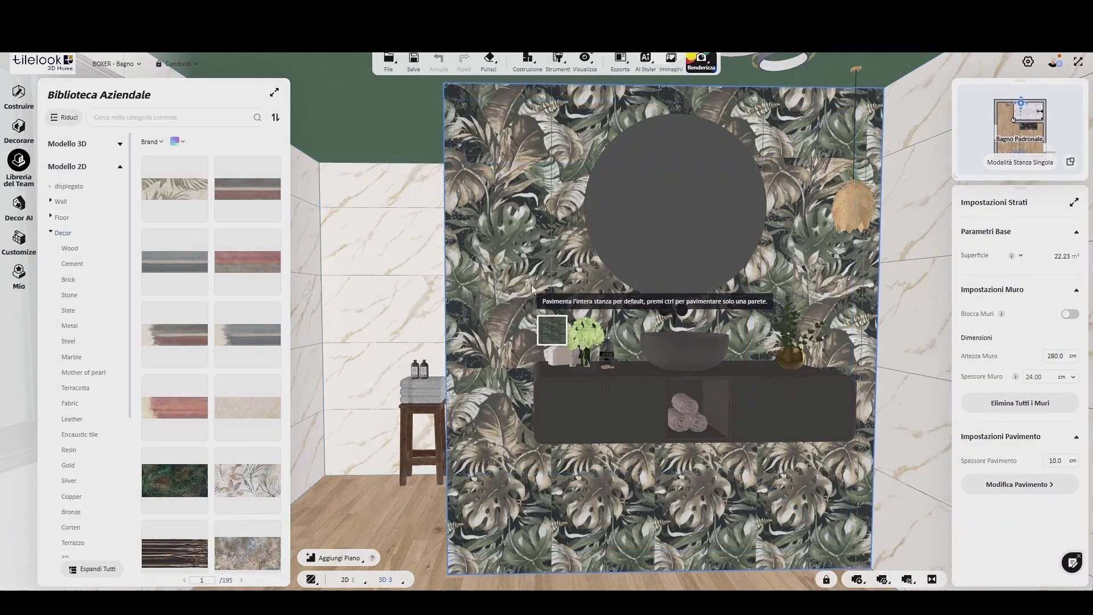
pyautogui.moveTo(185, 483); pyautogui.dragTo(524, 284)
pyautogui.scroll(-5, 202, 416)
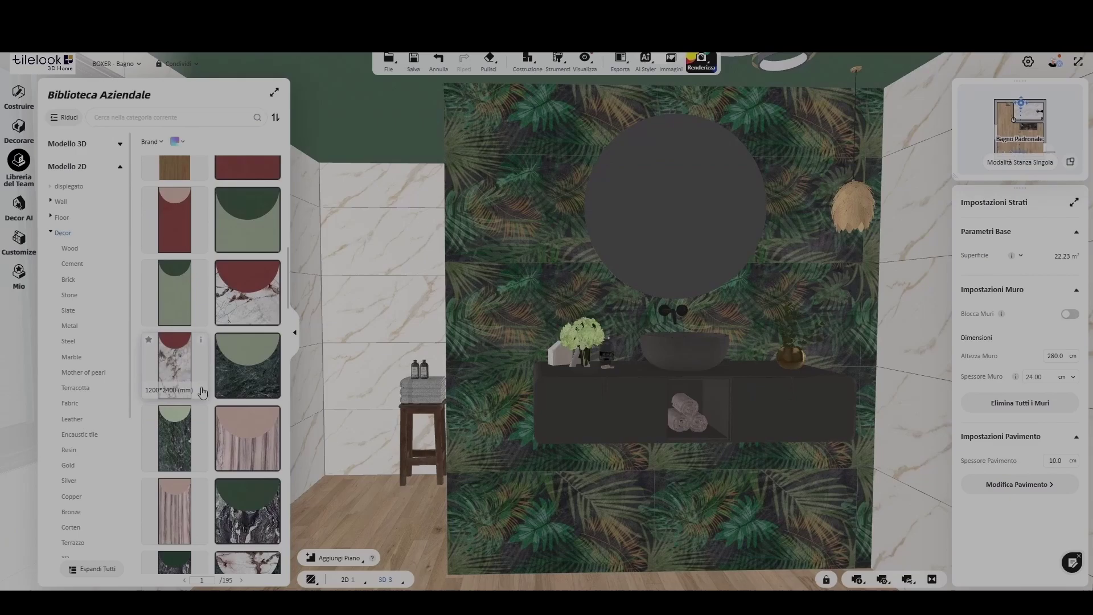
pyautogui.scroll(5, 202, 416)
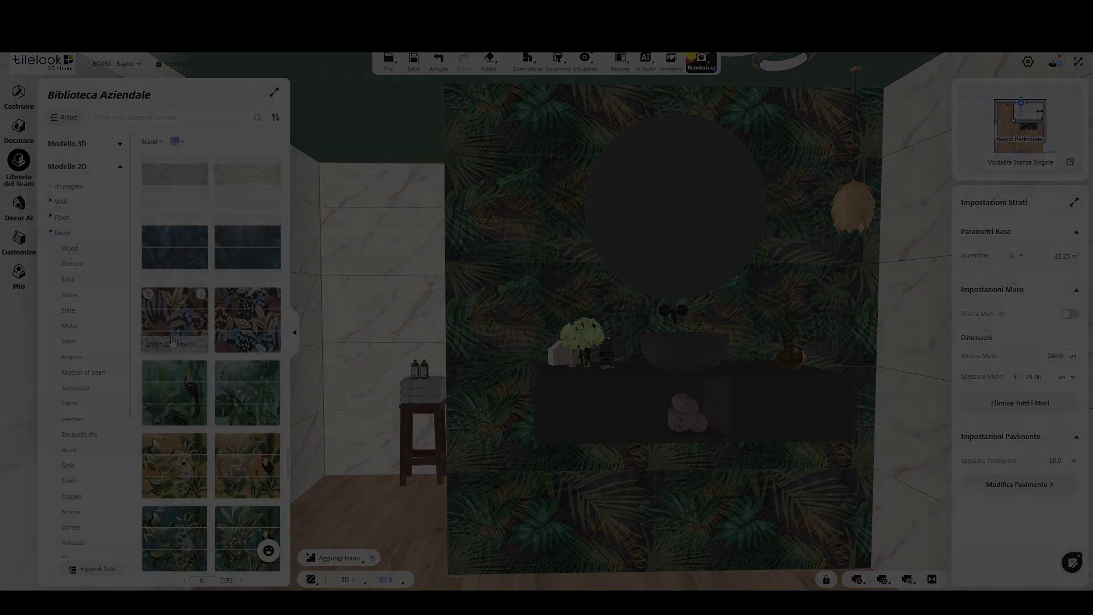
pyautogui.moveTo(175, 393); pyautogui.dragTo(498, 287)
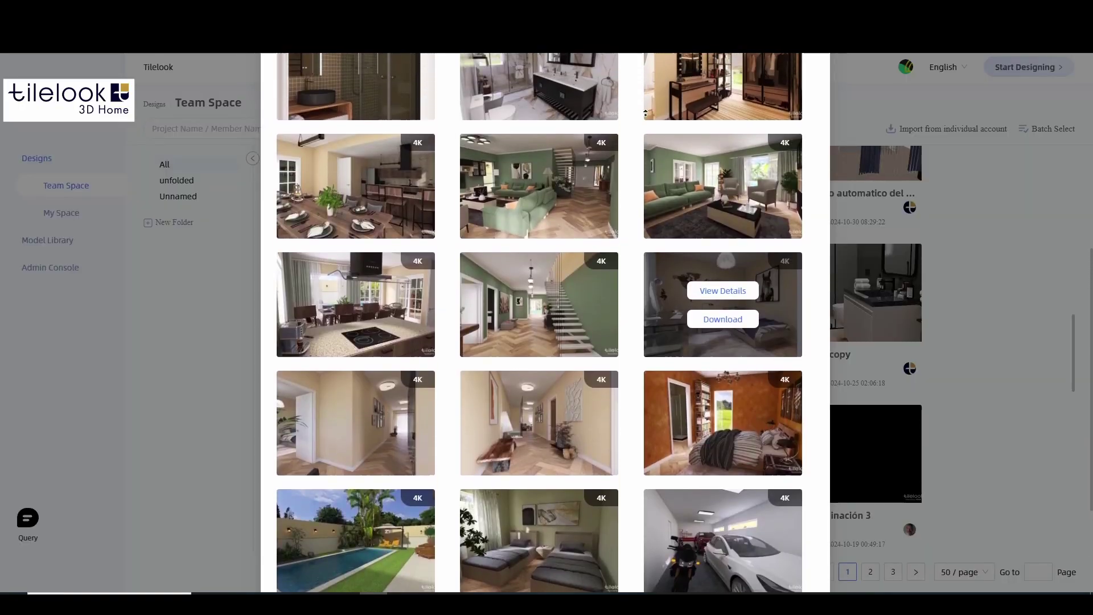
pyautogui.scroll(2, 645, 111)
pyautogui.scroll(2, 645, 112)
pyautogui.scroll(2, 645, 113)
pyautogui.scroll(2, 644, 112)
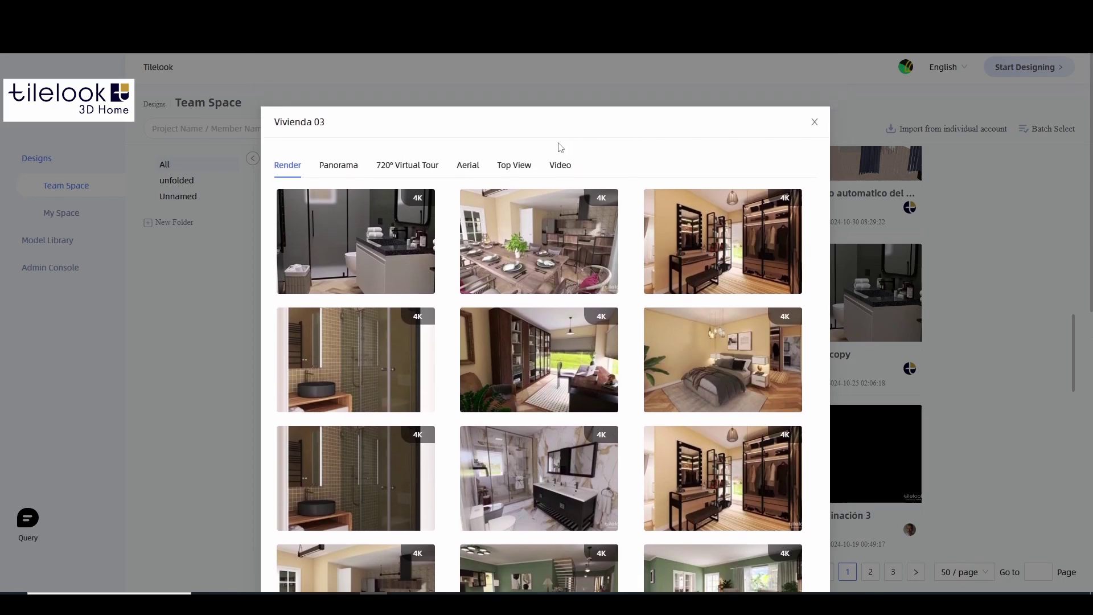
# Browse Vivienda 03's Panorama and 720° tour images, then open the first panorama's viewer settings.
pyautogui.click(337, 169)
pyautogui.moveTo(356, 242)
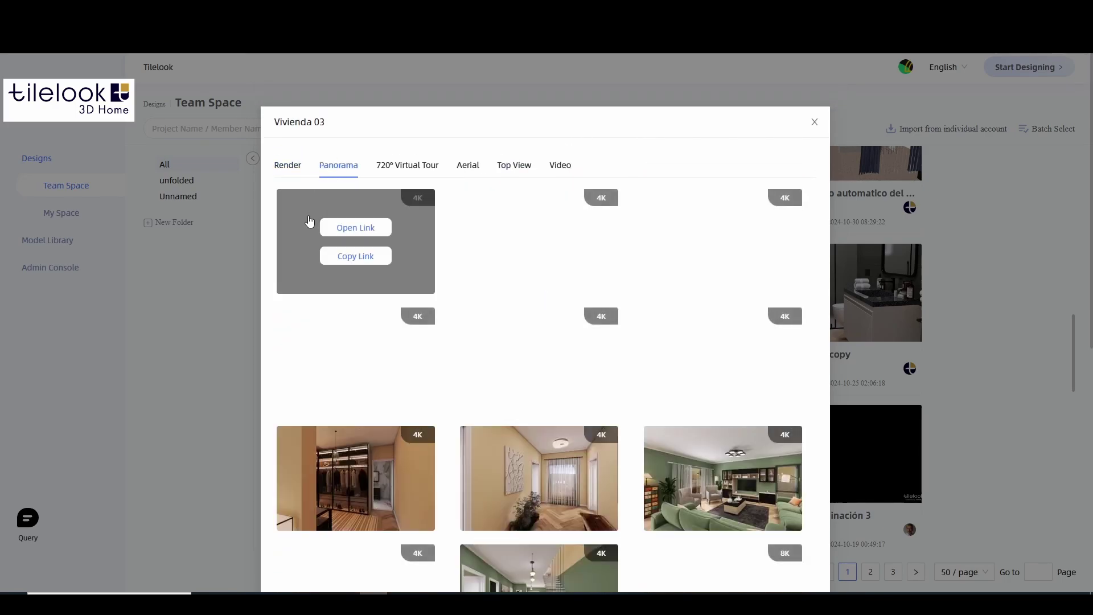
pyautogui.click(412, 174)
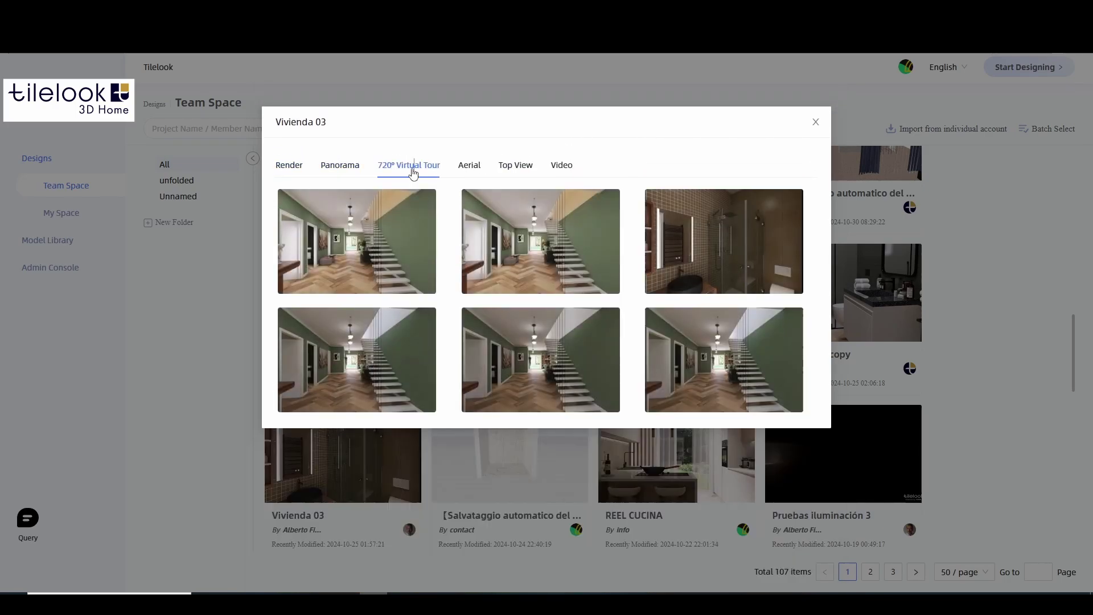
pyautogui.click(356, 171)
pyautogui.moveTo(356, 241)
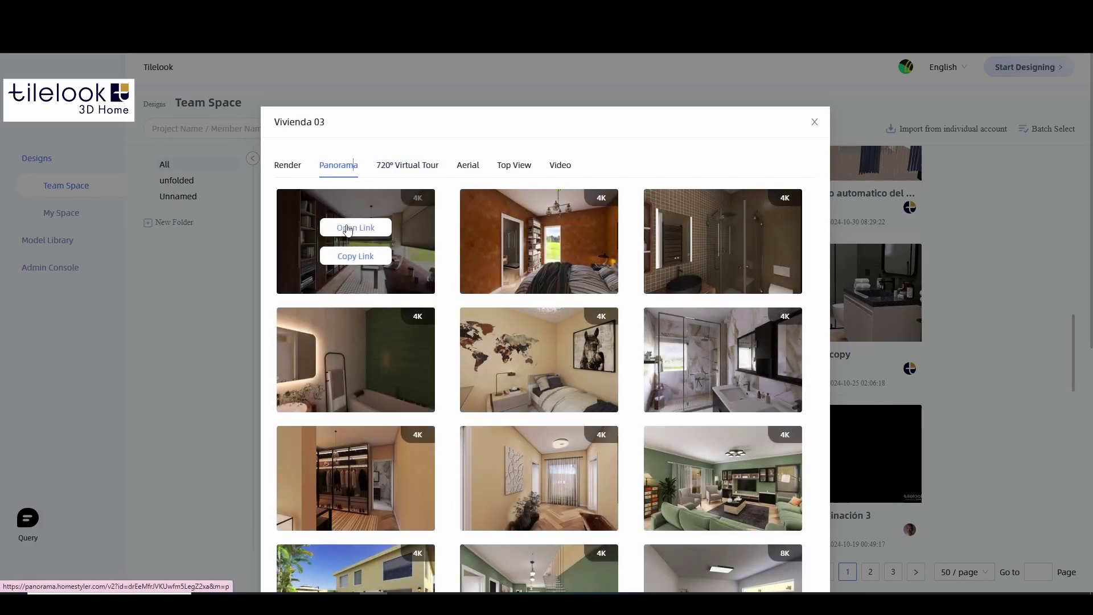
pyautogui.click(348, 229)
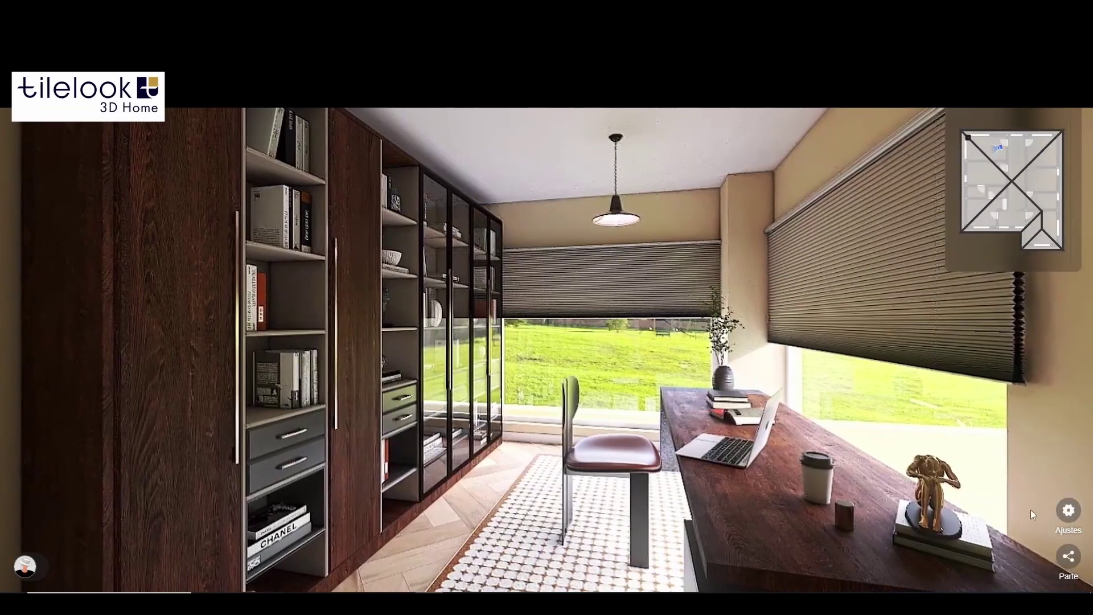
pyautogui.click(1068, 511)
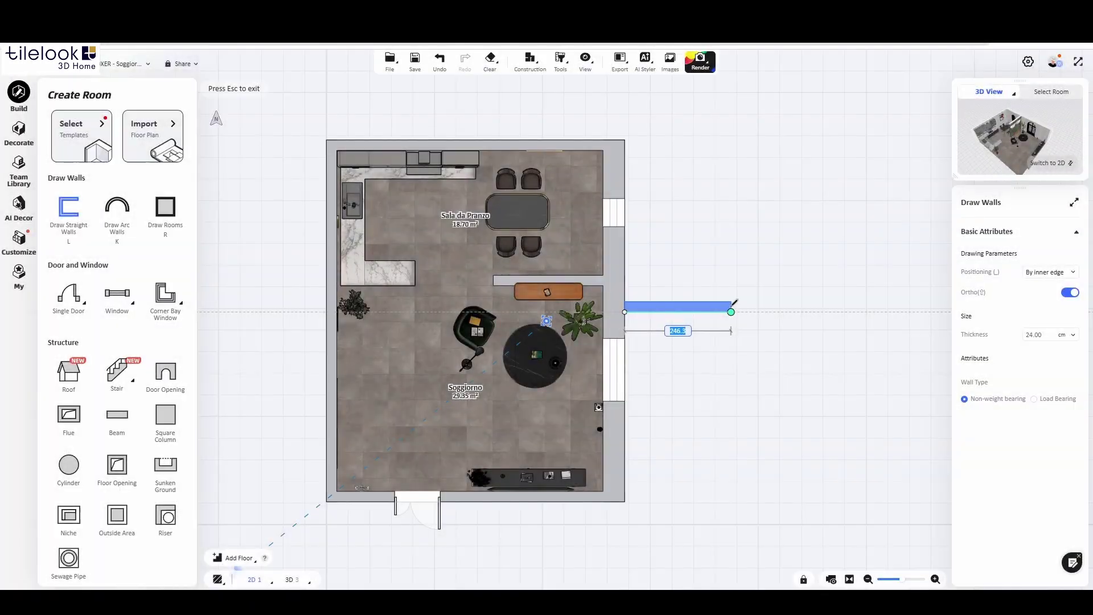
# Place the final wall point to close the room, stop drawing, and select the Soggiorno.
pyautogui.click(625, 481)
pyautogui.press('Escape')
pyautogui.click(553, 436)
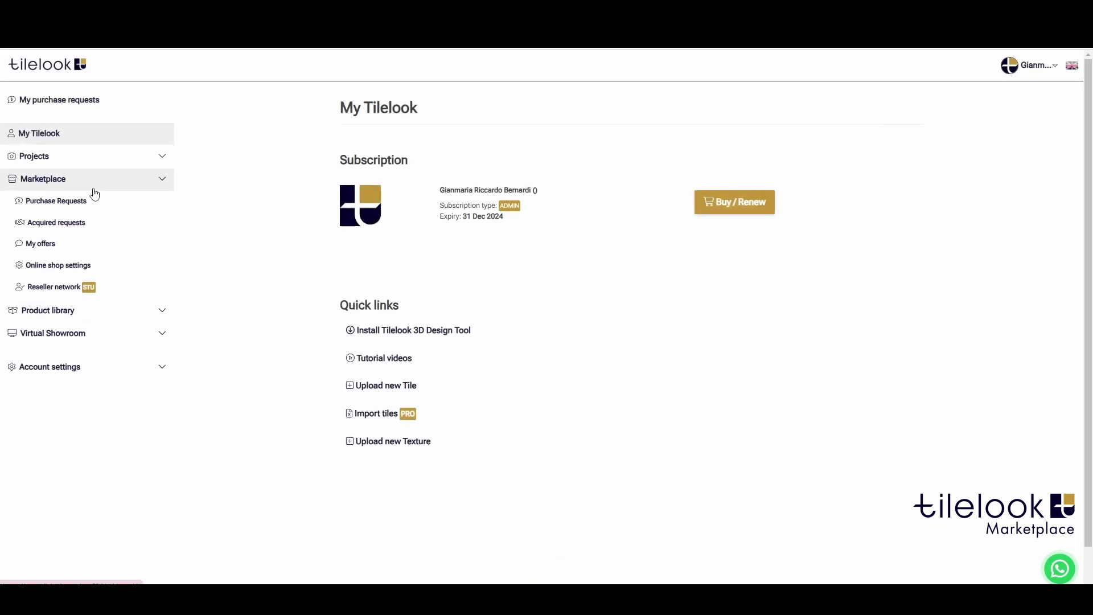
# Open Marketplace > Purchase Requests from the sidebar.
pyautogui.click(92, 210)
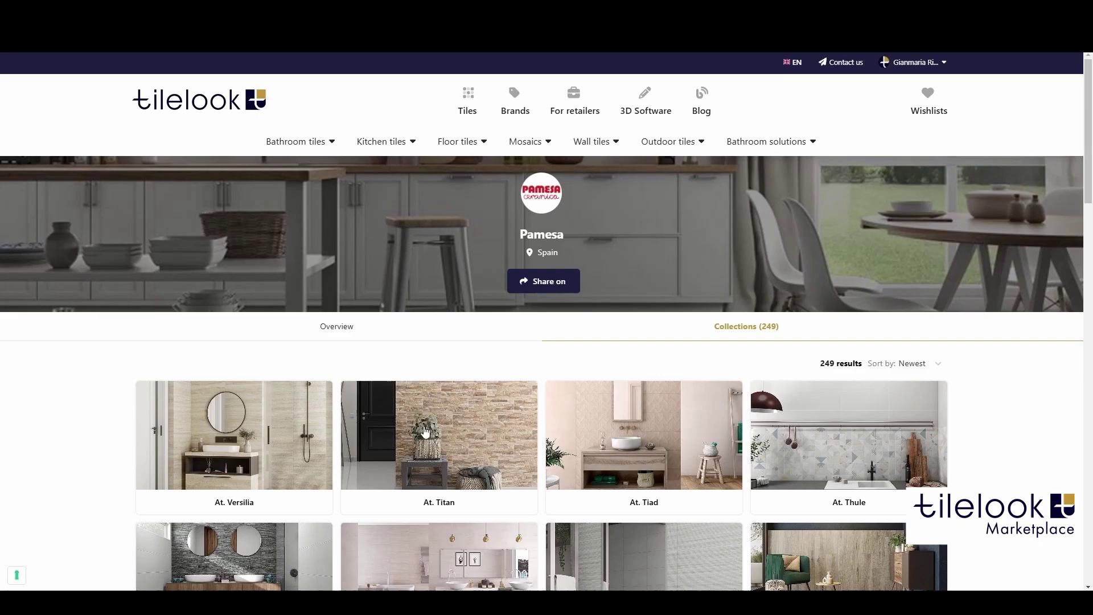
# Open the At. Titan collection and the At.Titan PamesaMixcm tile, then request a quote.
pyautogui.click(425, 429)
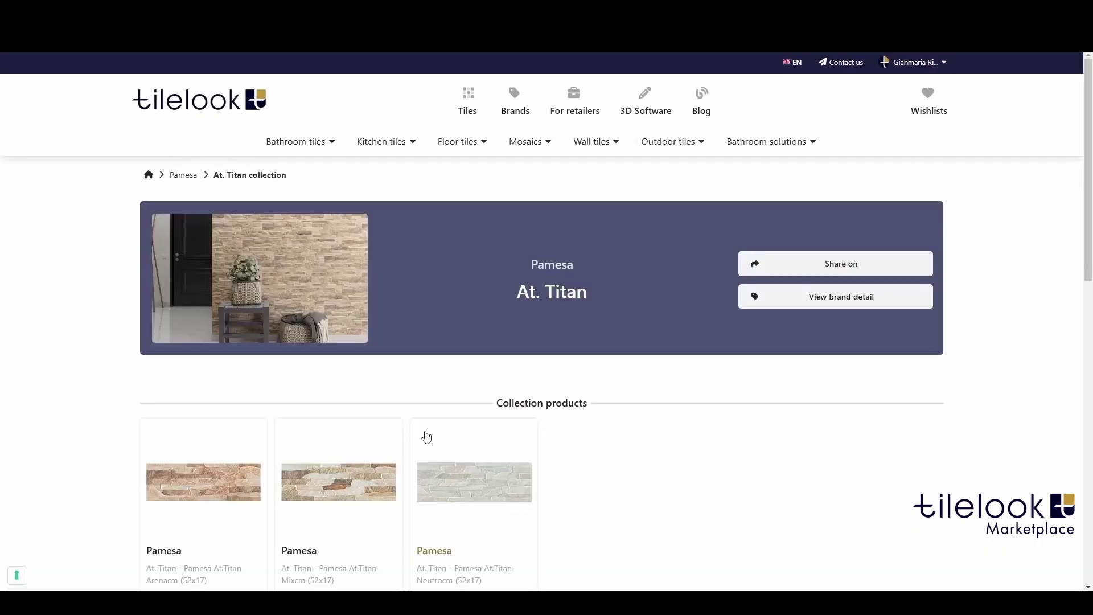
pyautogui.scroll(-2, 902, 270)
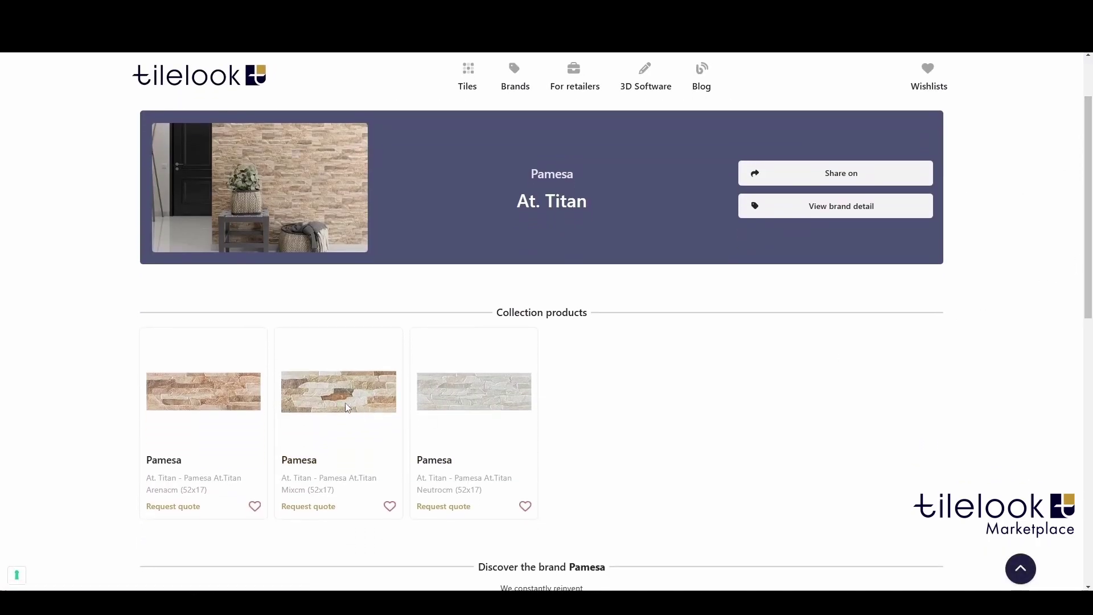
pyautogui.click(346, 408)
pyautogui.moveTo(1090, 205); pyautogui.dragTo(1090, 255)
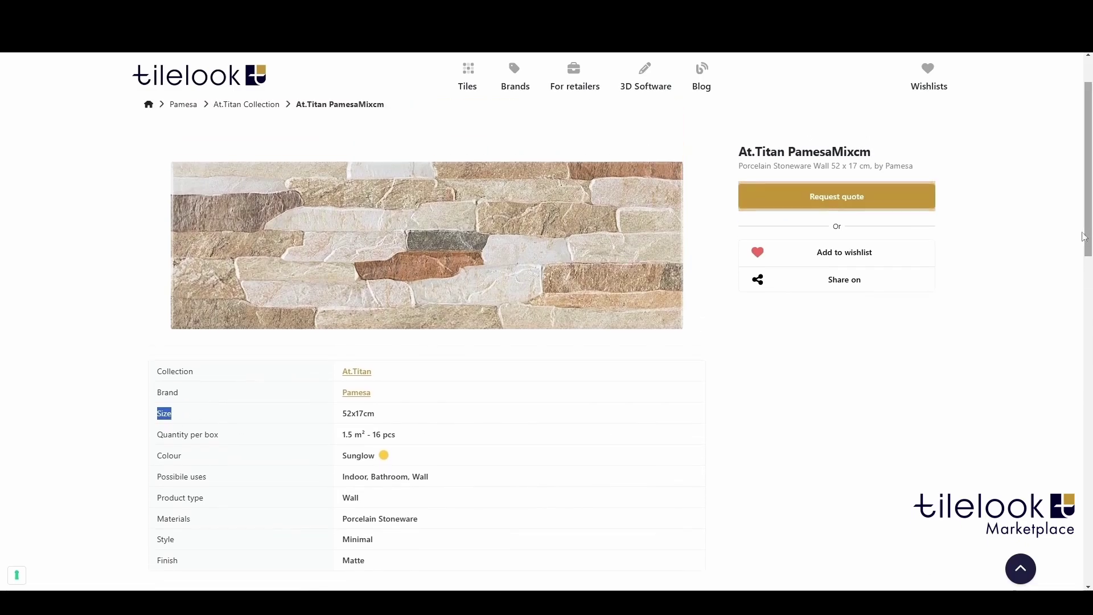
pyautogui.click(857, 196)
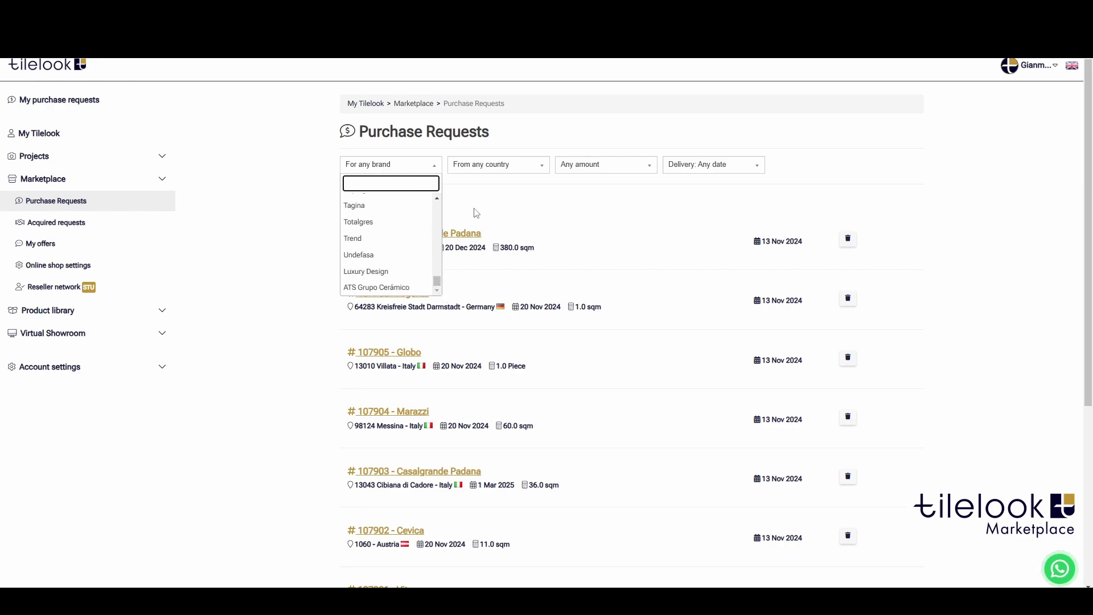
# Check the country and delivery date filter options on the Purchase Requests list.
pyautogui.click(500, 165)
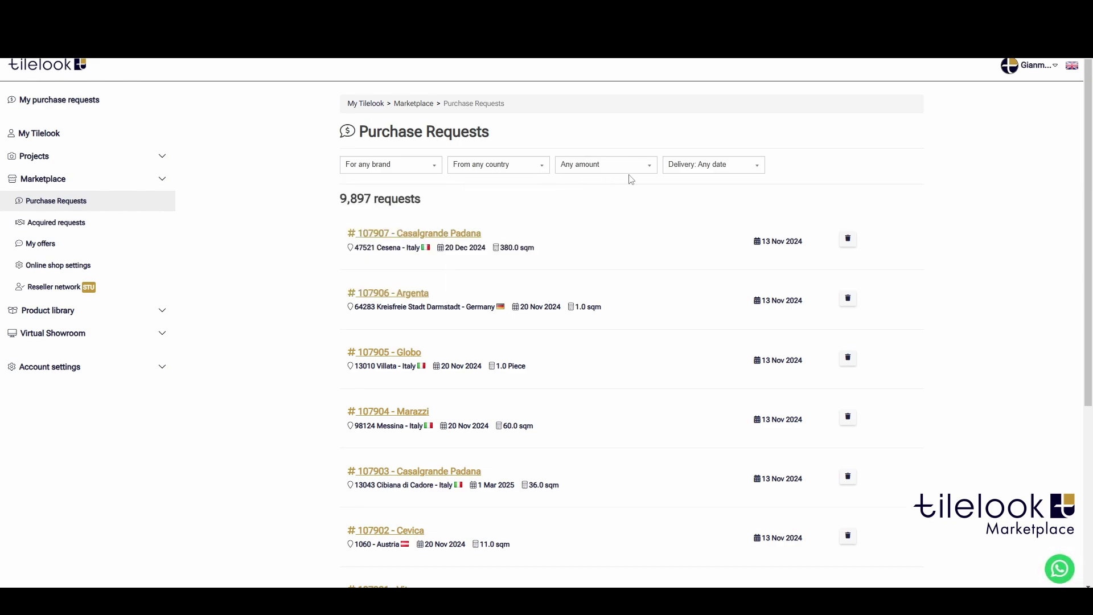
pyautogui.click(718, 167)
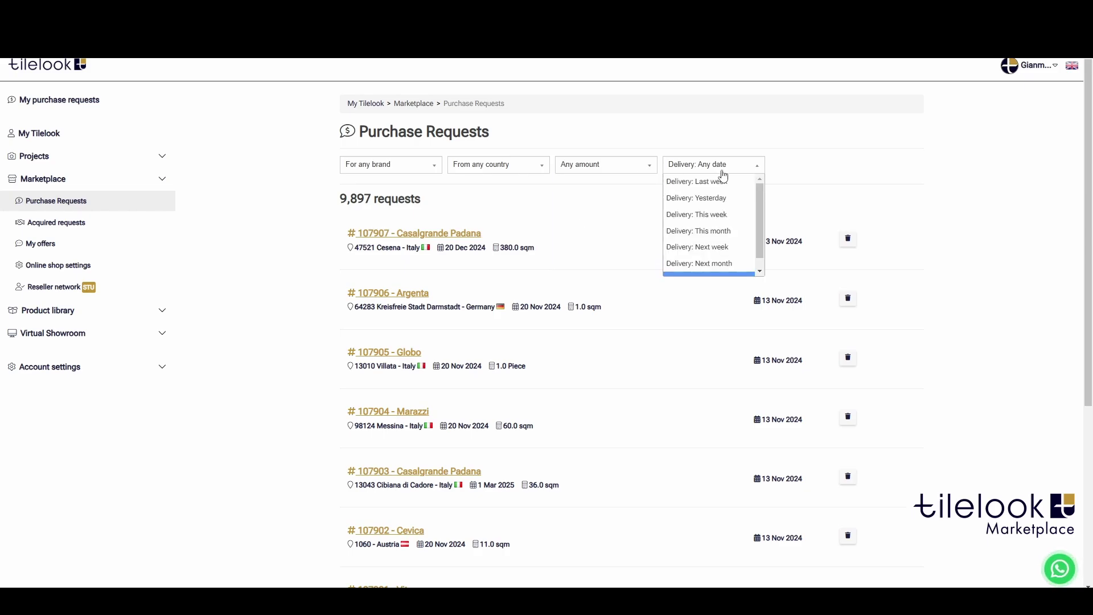
pyautogui.scroll(-2, 546, 342)
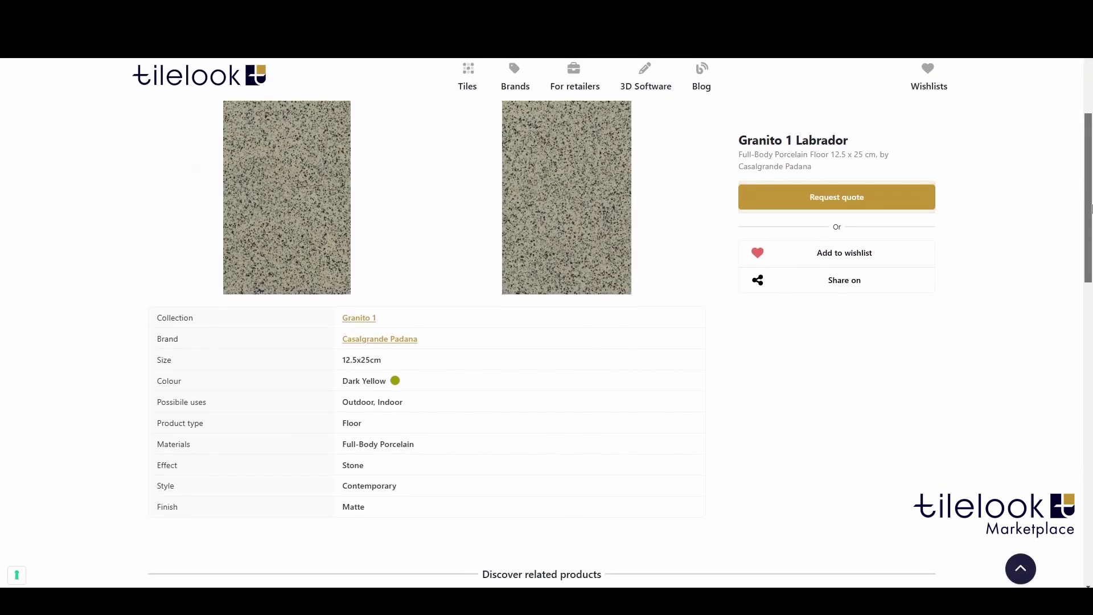
pyautogui.scroll(1, 1090, 205)
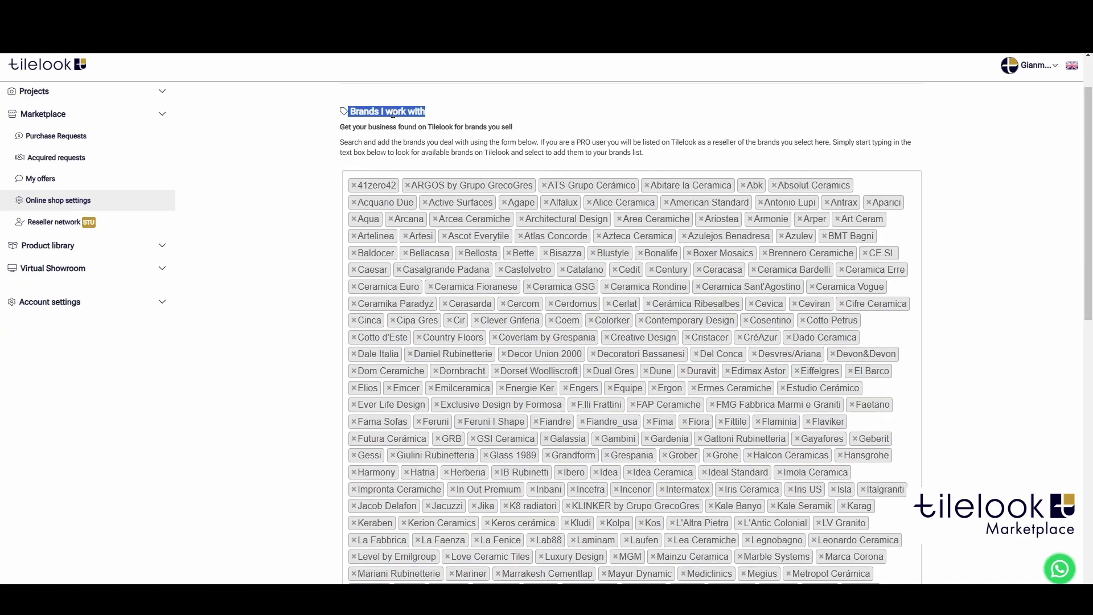
pyautogui.moveTo(1091, 174); pyautogui.dragTo(1027, 323)
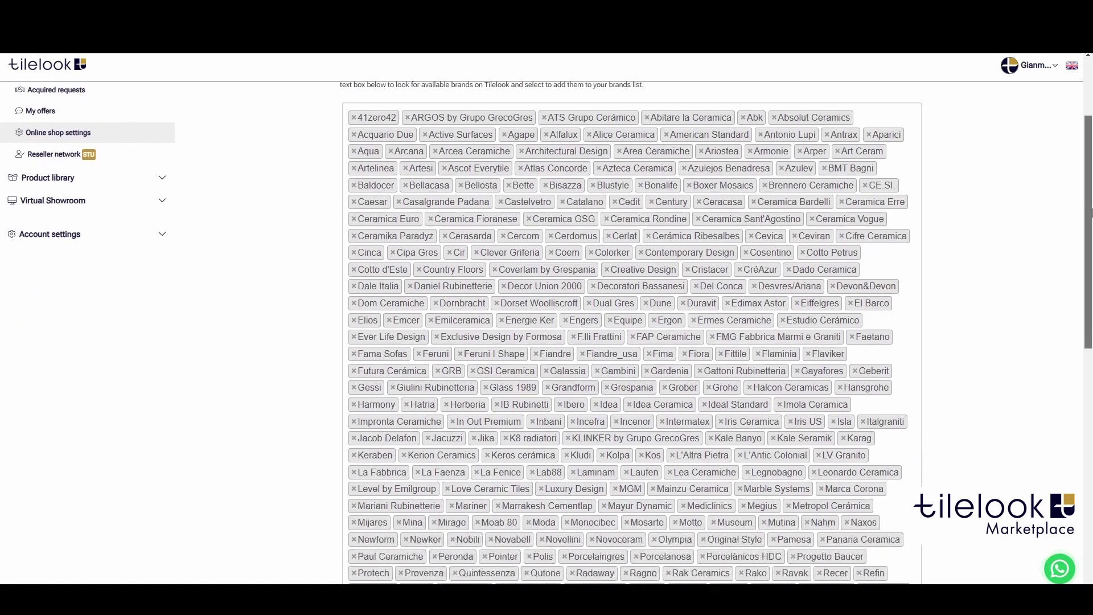